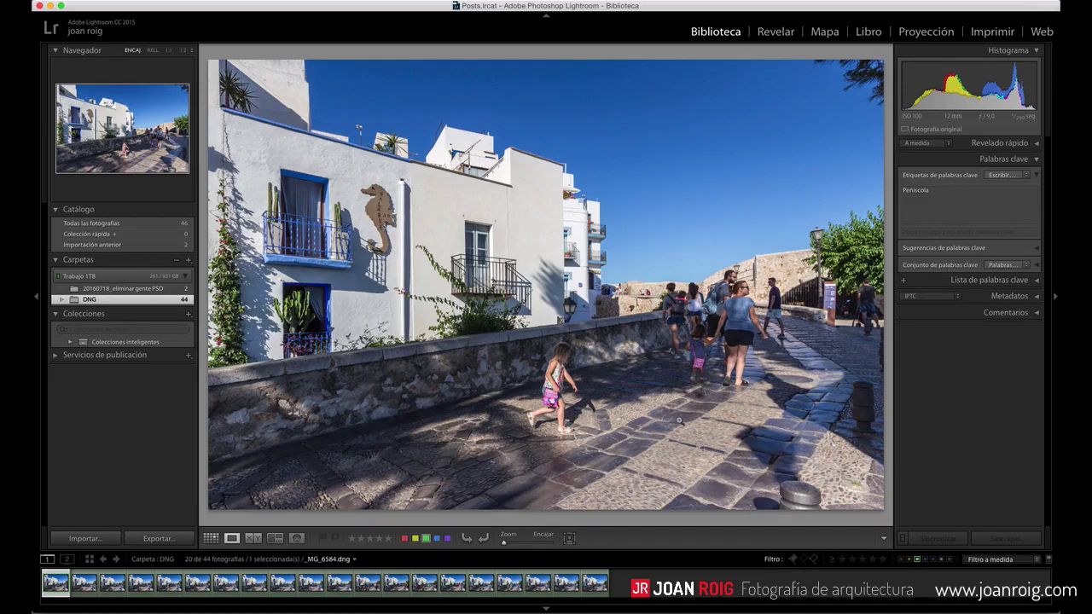
Examine how the people's positions change between the street photos _MG_6584.dng to _MG_6589.dng.
key("Right")
key("Right")
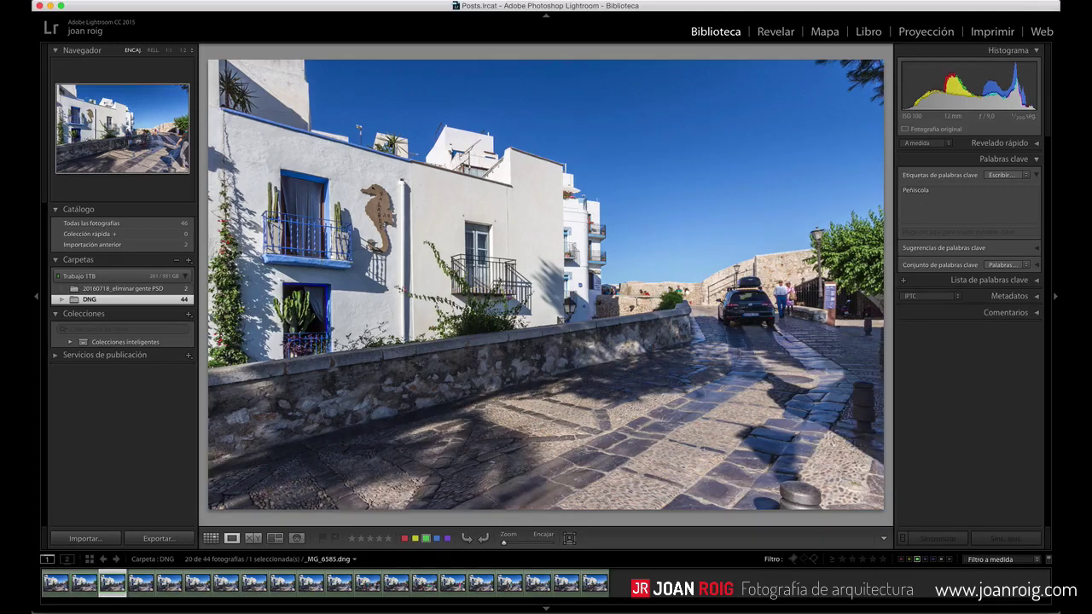
key("Right")
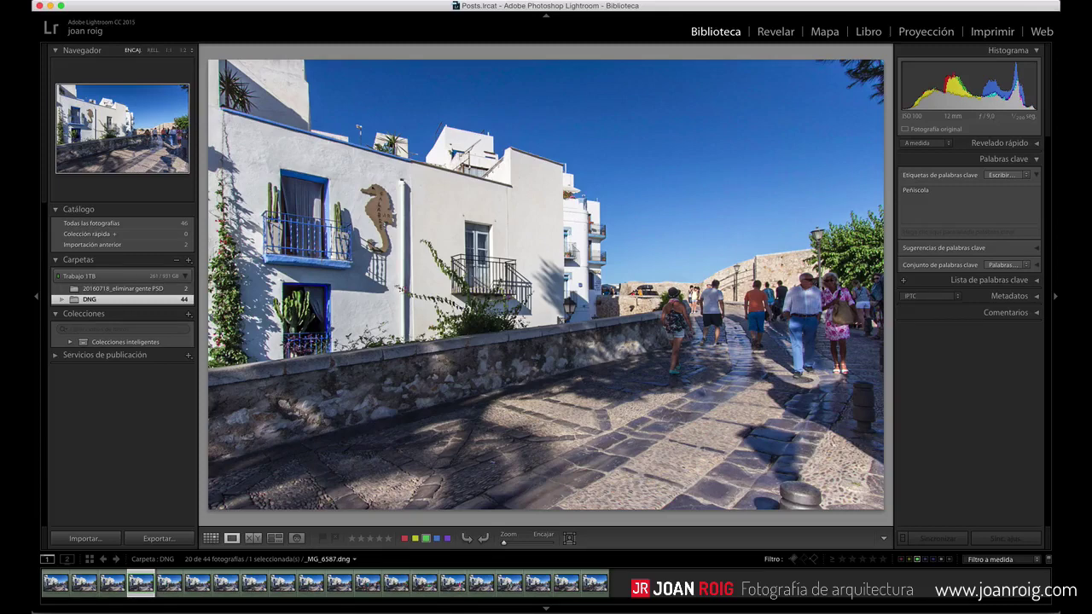
key("Right")
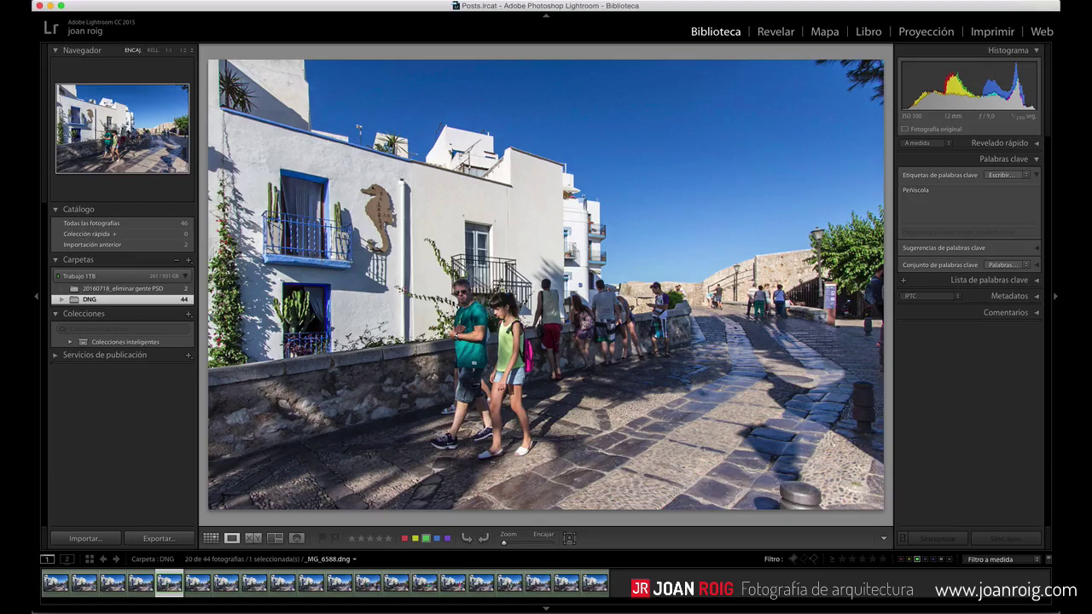
key("Right")
key("Left")
key("Right")
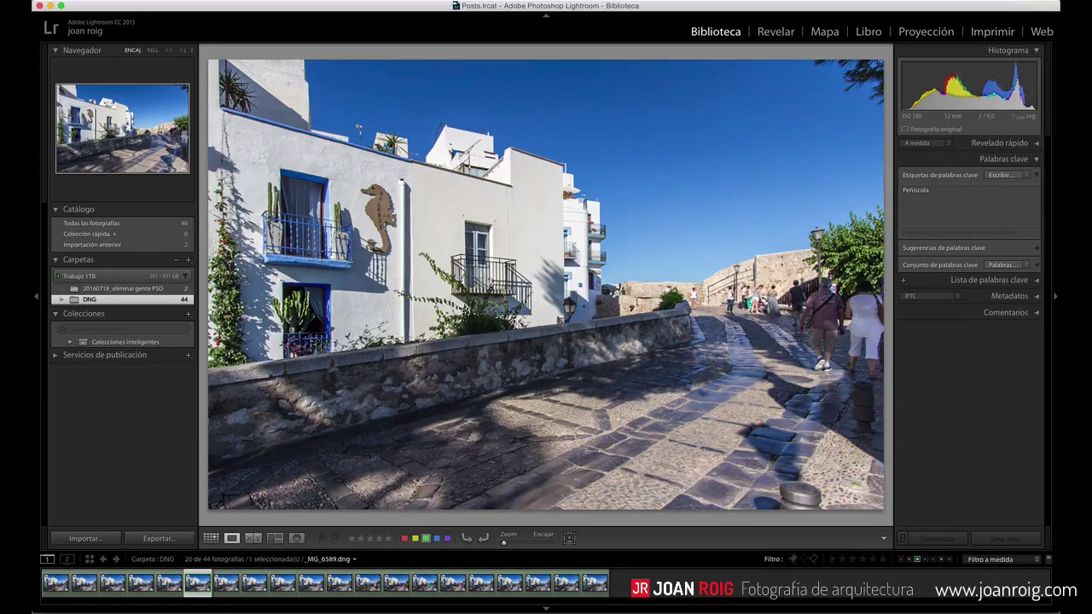
key("Left")
key("Left")
key("Left")
key("Left")
key("Left")
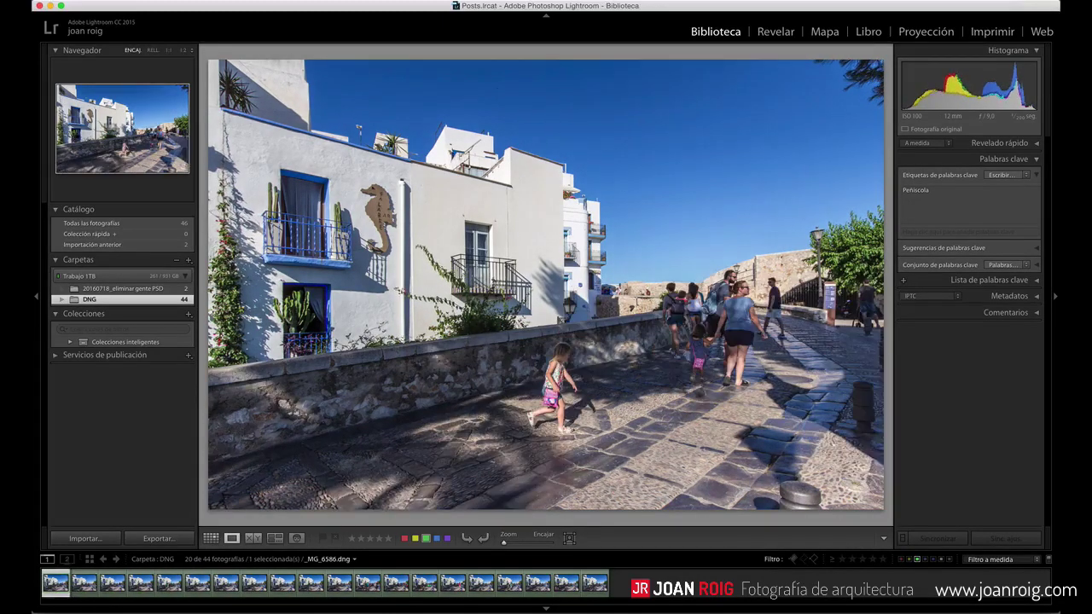
key("Left")
left_click(83, 583)
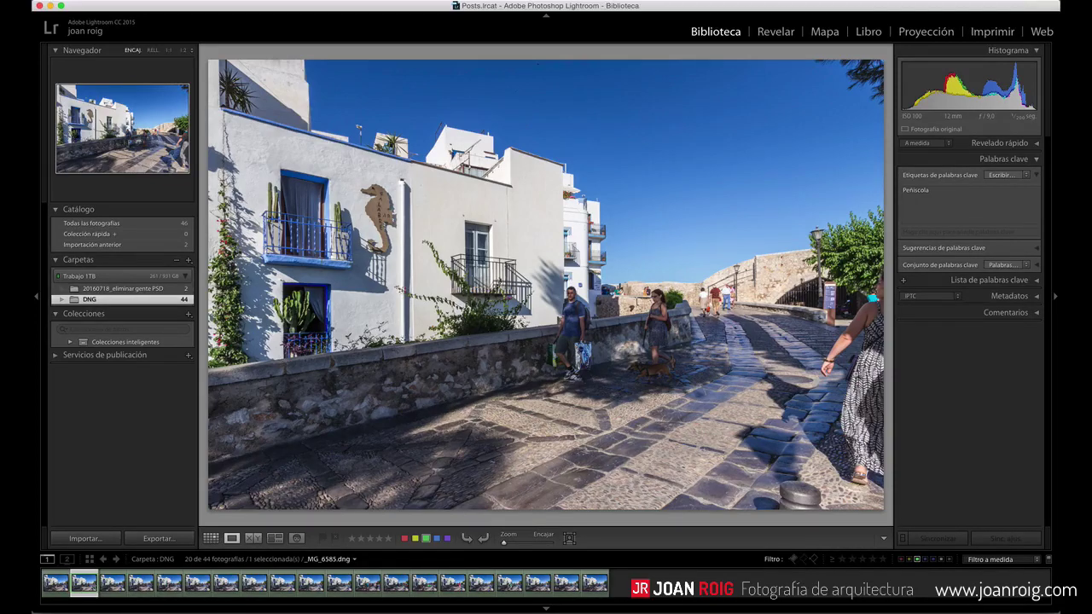
key("Left")
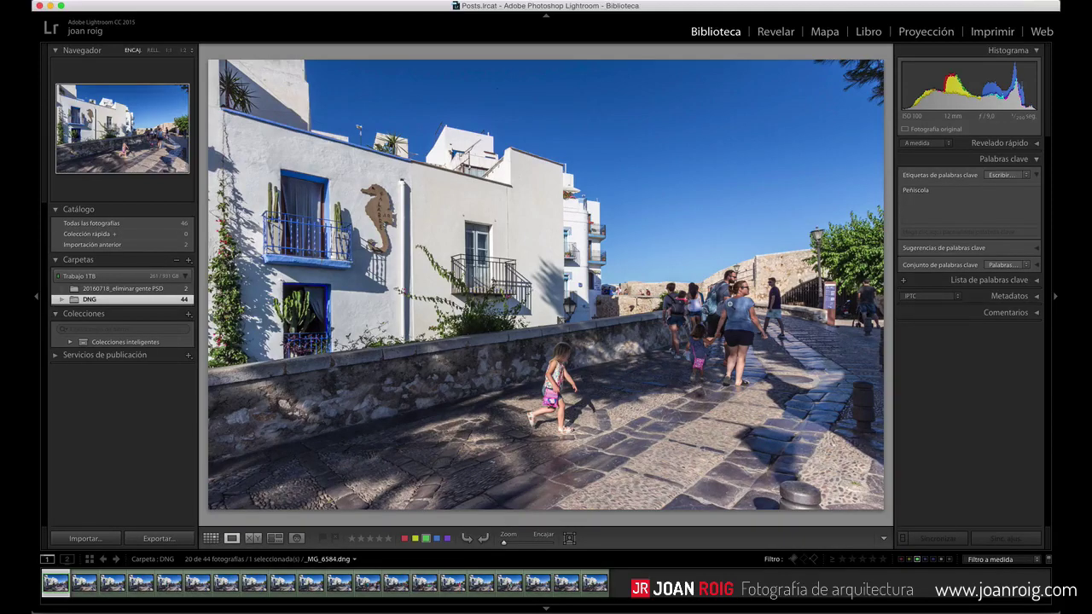
key("Right")
key("Right")
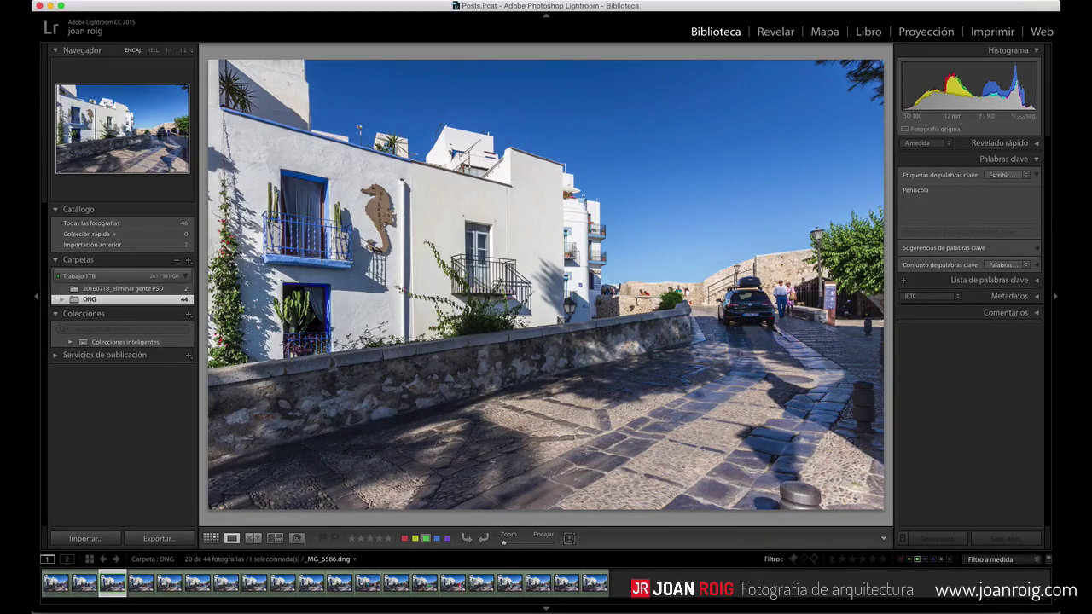
key("Right")
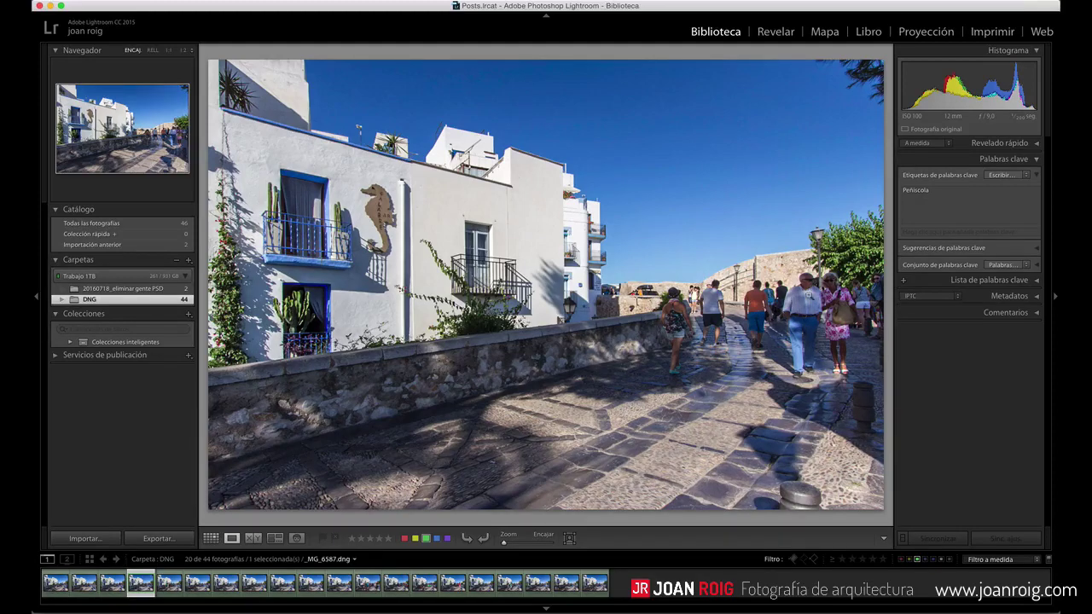
key("Right")
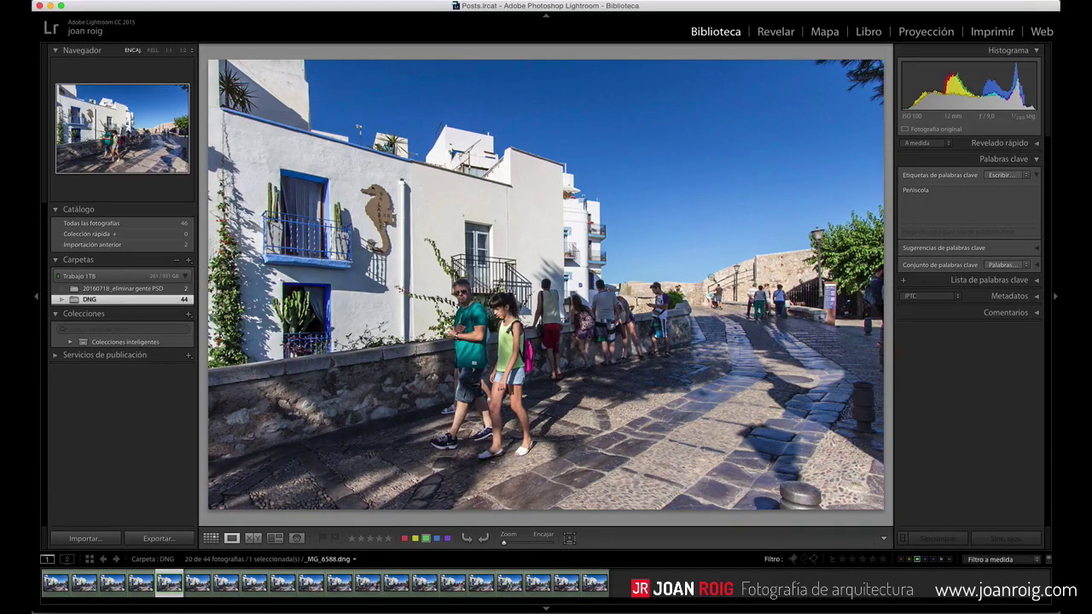
key("Left")
key("Left")
key("Left")
key("Left")
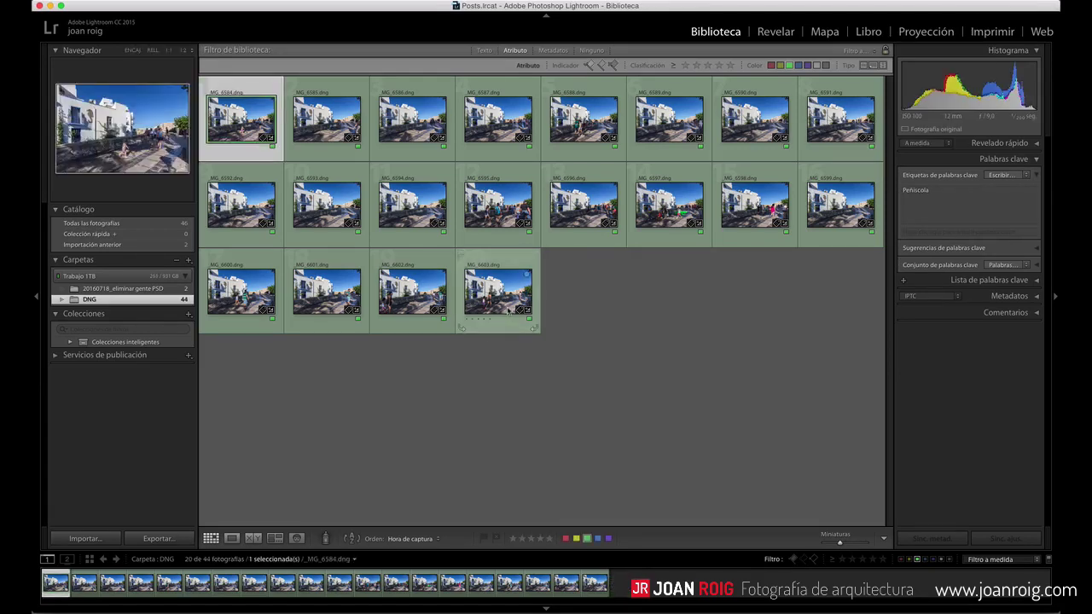
Select all the filtered street photos, _MG_6584.dng to _MG_6603.dng, and open them as layers of one document in Photoshop.
key("super+a")
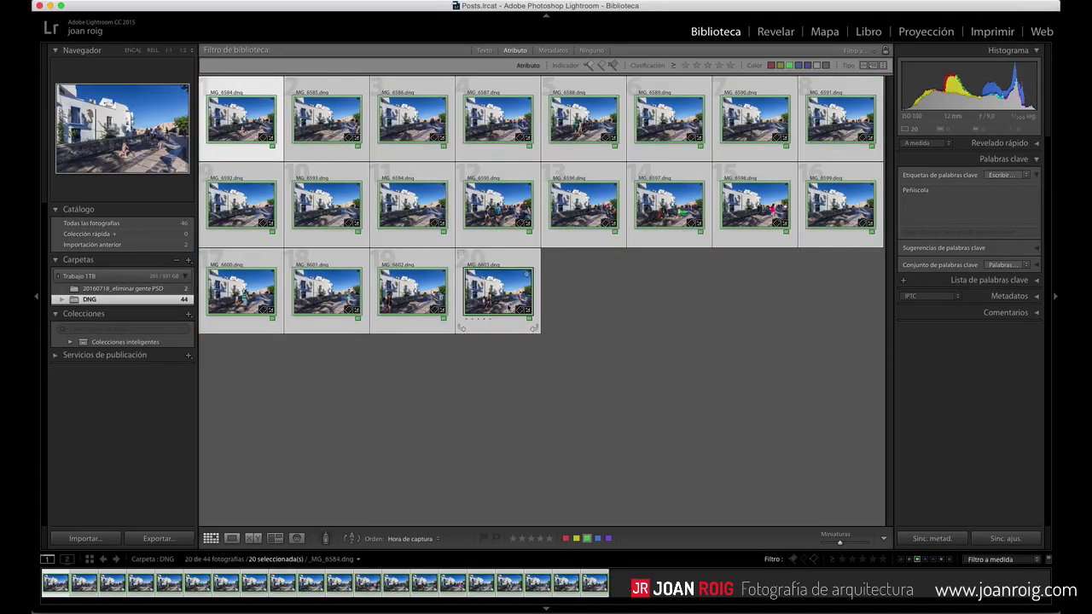
right_click(508, 308)
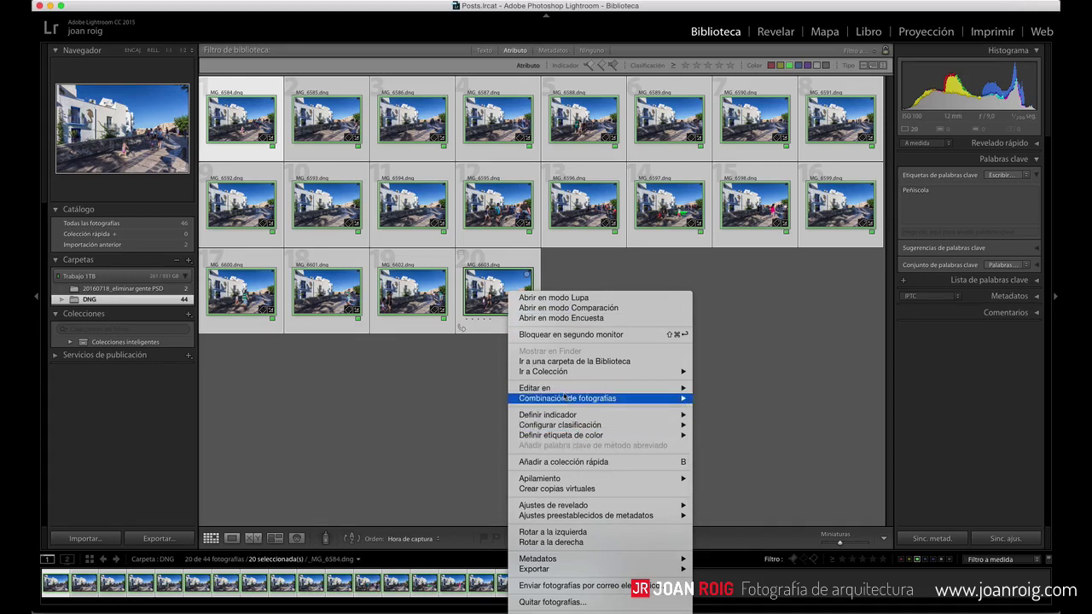
mouse_move(561, 392)
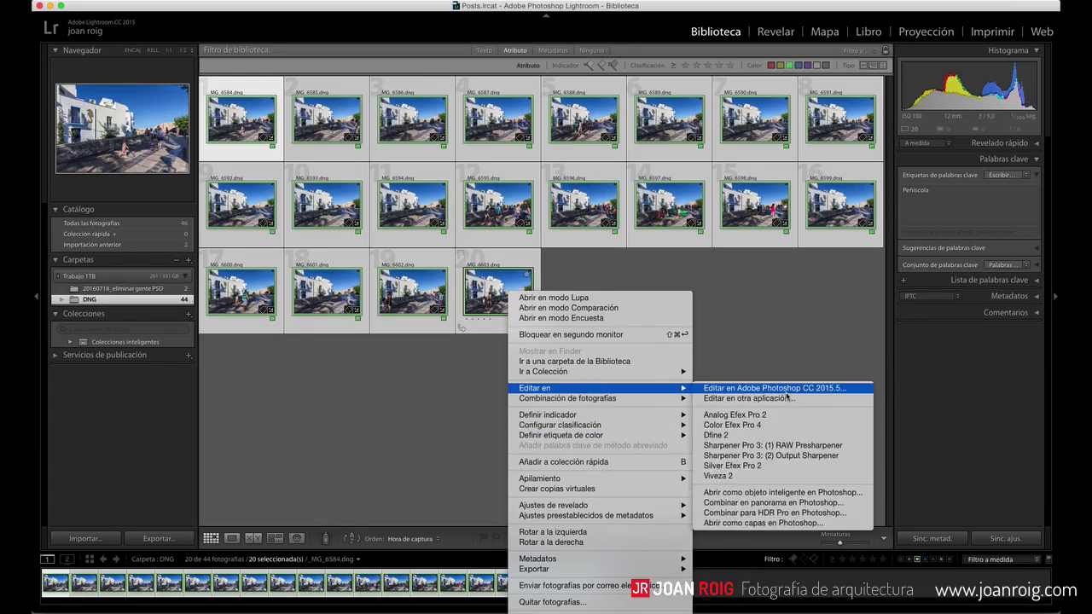
left_click(771, 523)
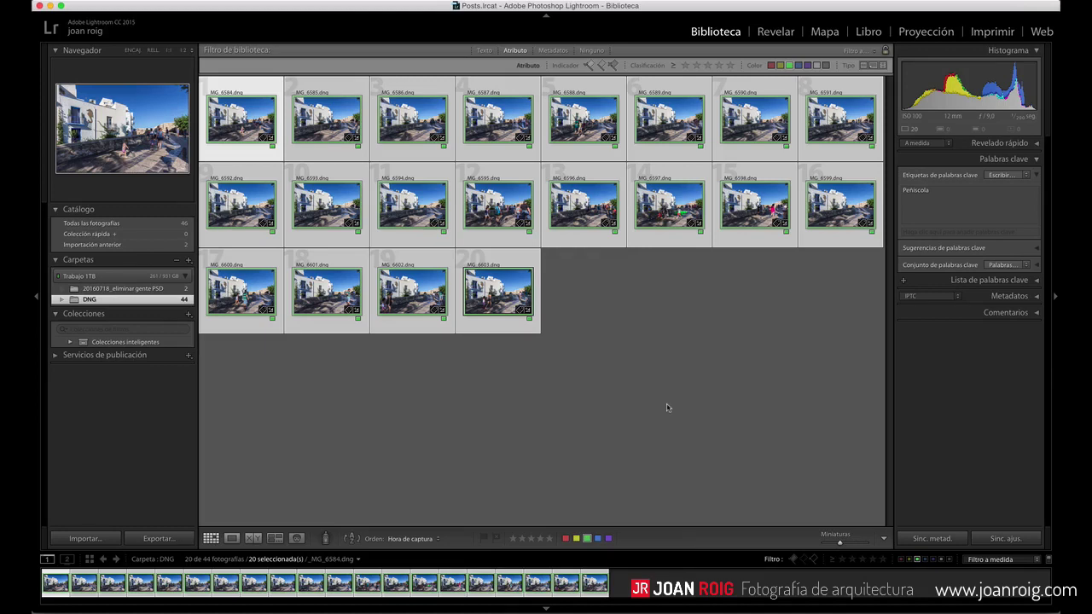
left_click(50, 6)
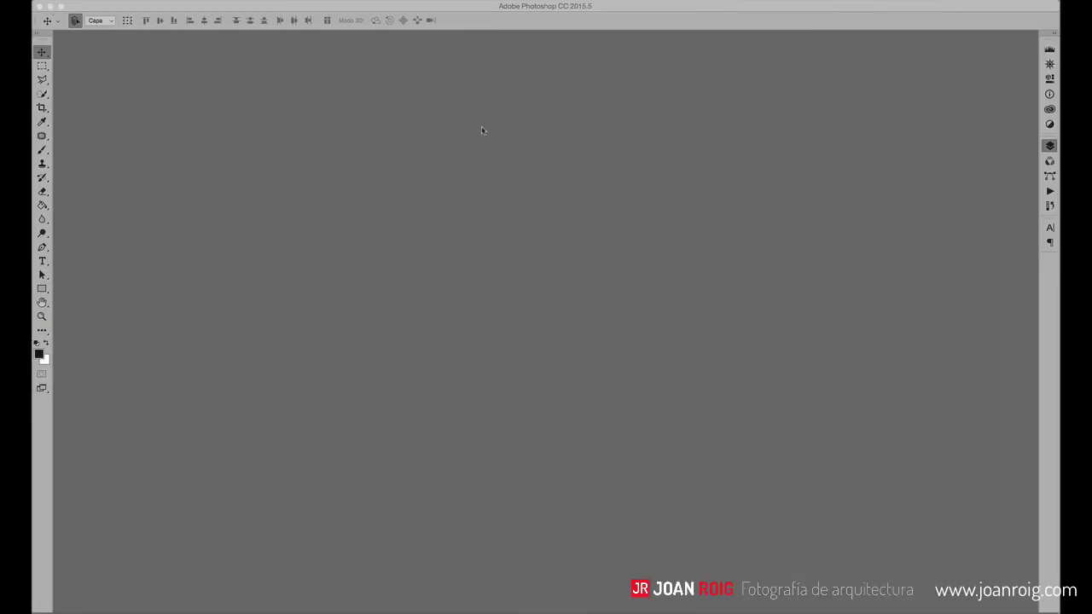
left_click(486, 11)
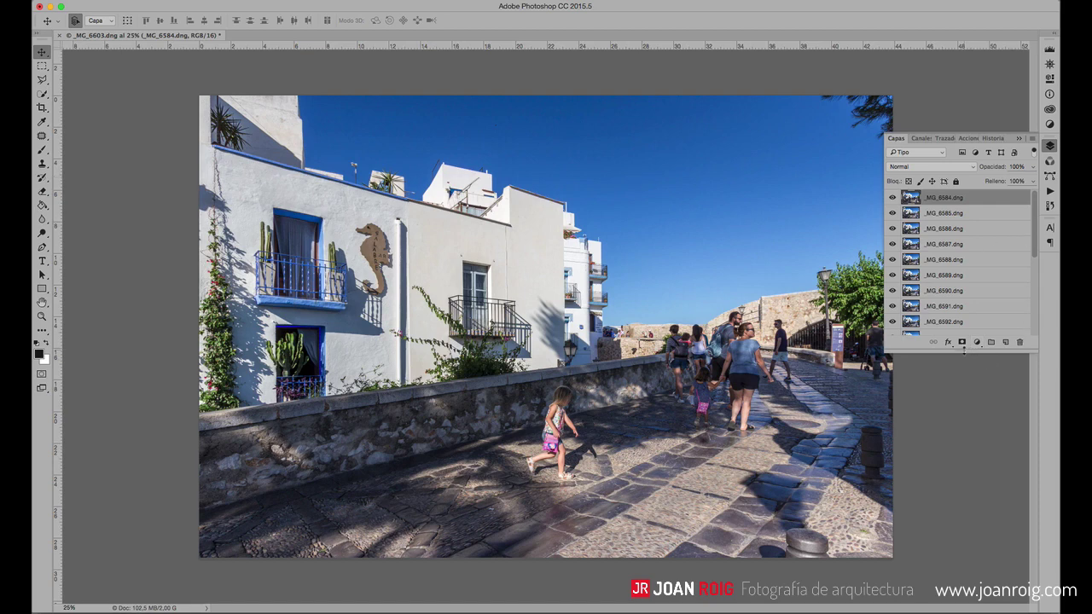
Convert all the photo layers, _MG_6584.dng to _MG_6603.dng, into a single smart object.
left_click_drag(963, 353, 961, 533)
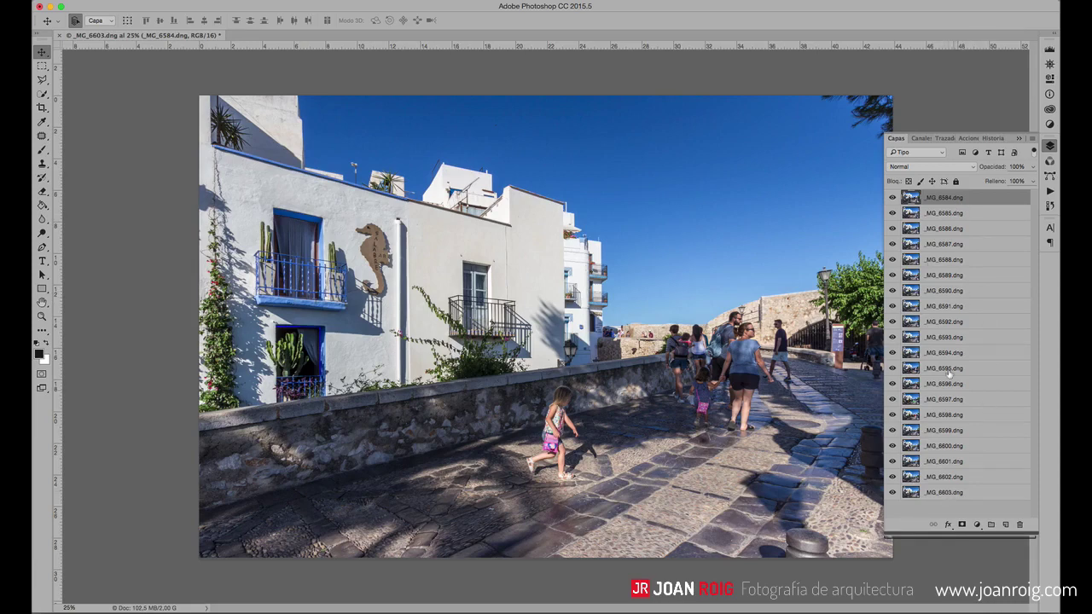
left_click(945, 495, "shift")
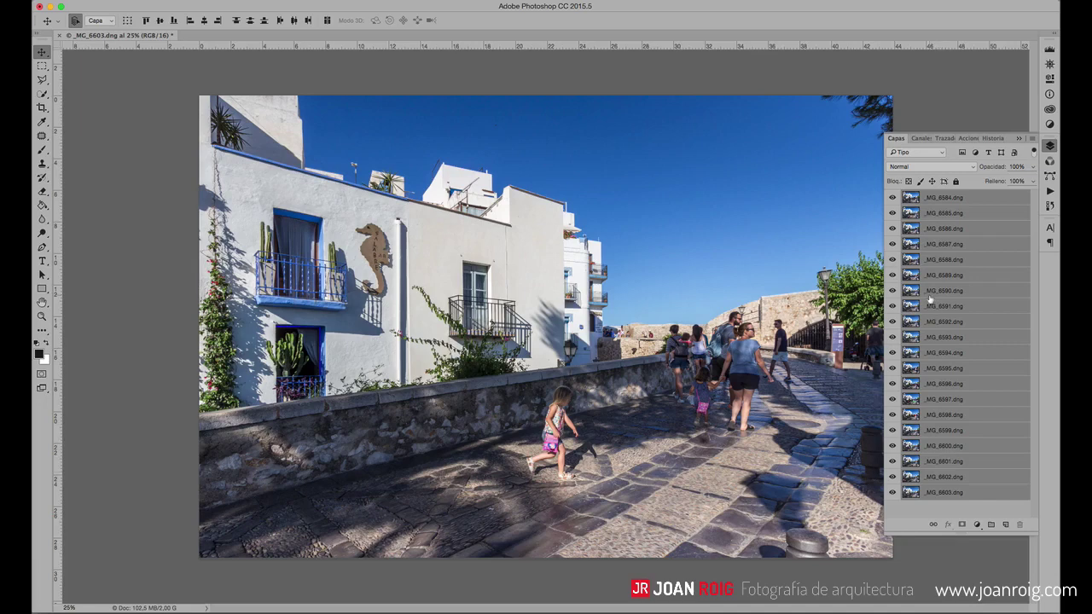
left_click(952, 201)
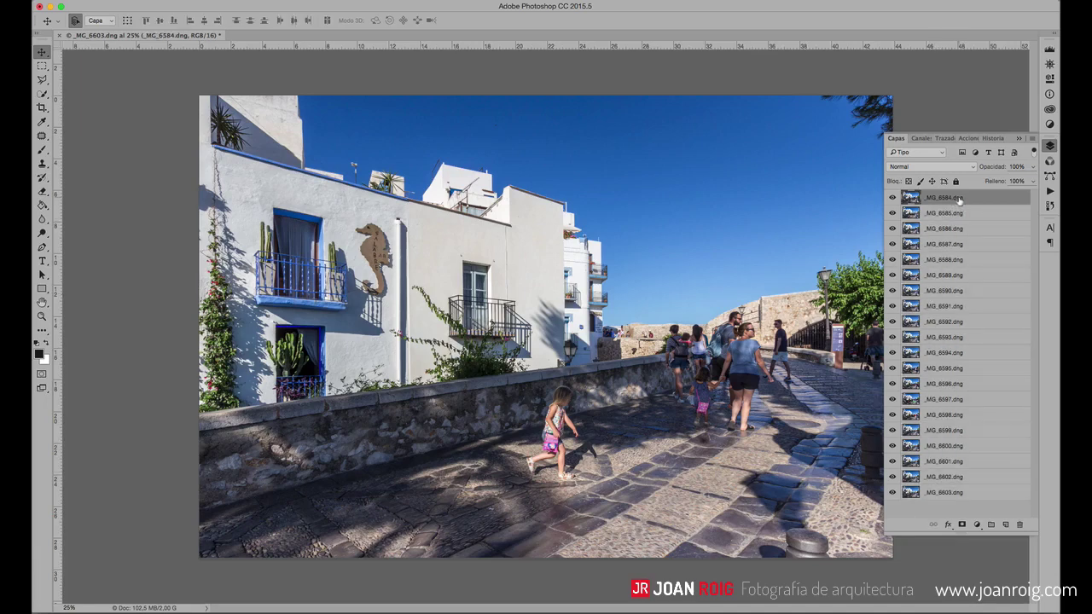
left_click(945, 494, "shift")
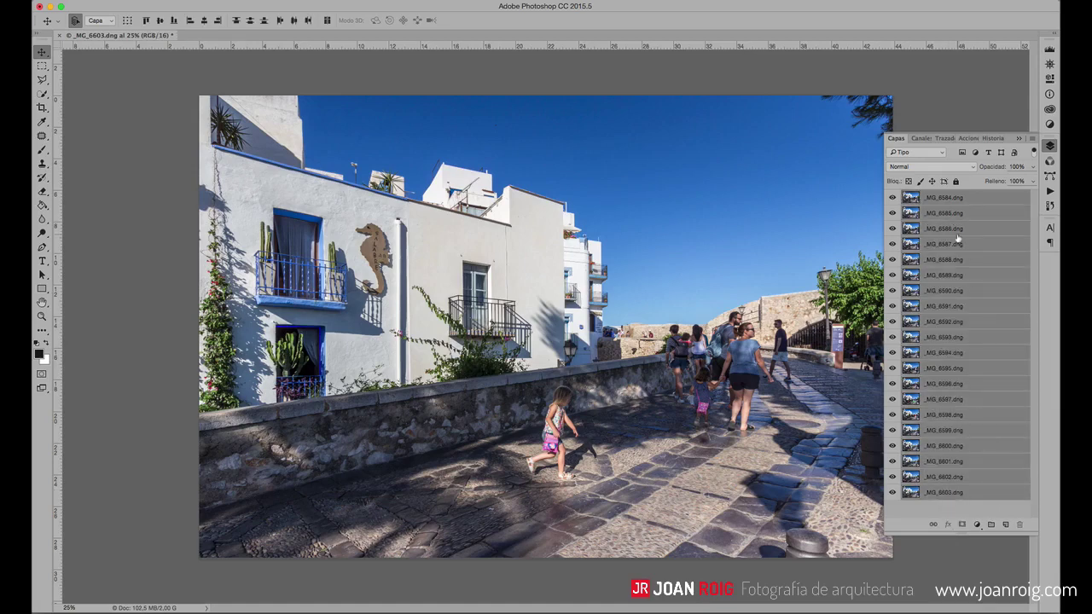
left_click(243, 0)
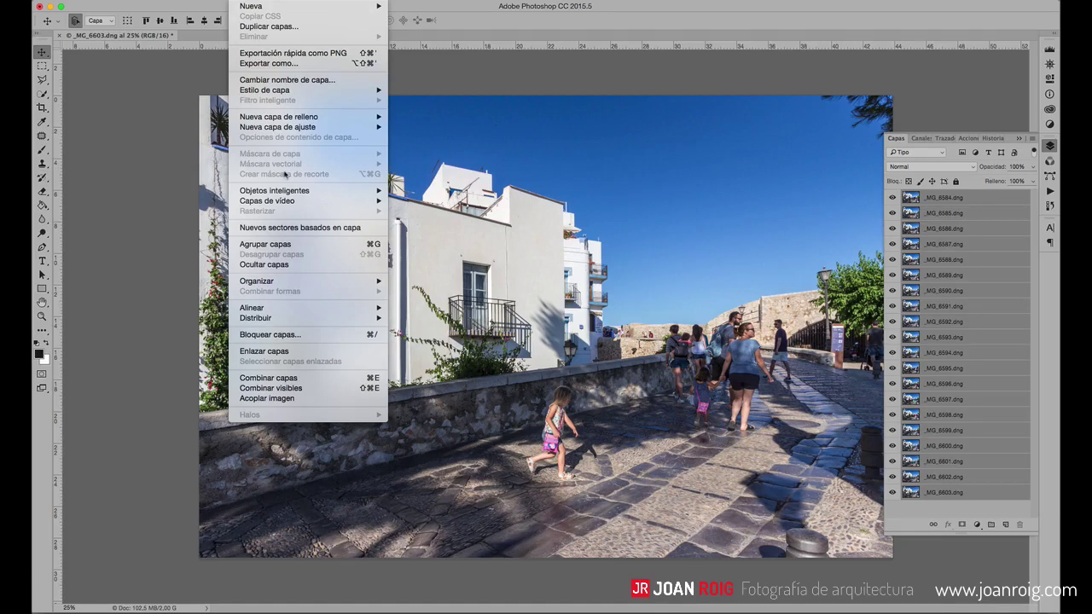
mouse_move(290, 192)
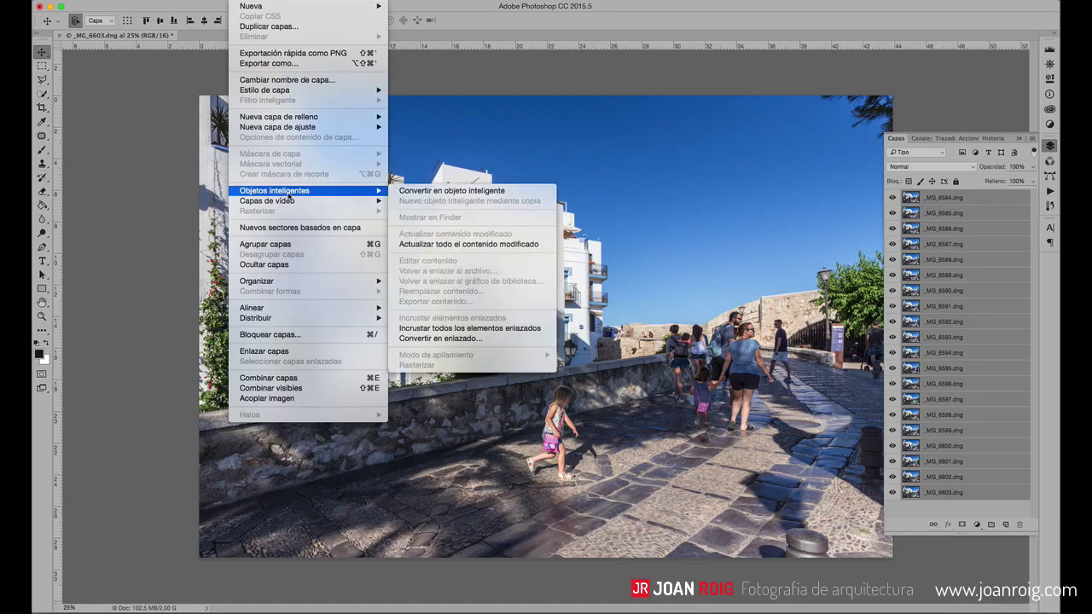
left_click(499, 195)
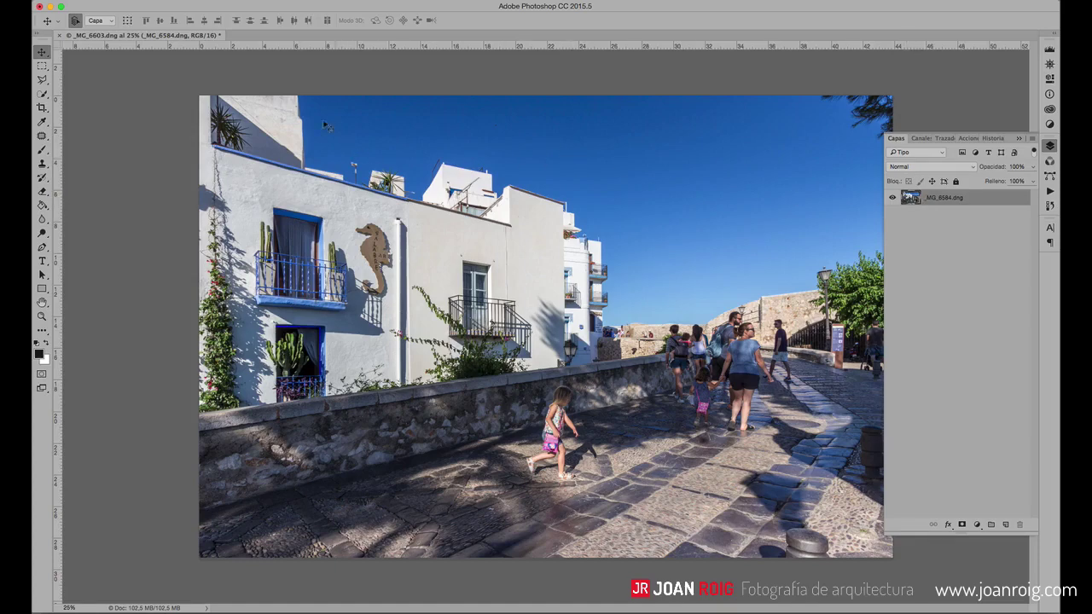
Apply the Median (Mediana) stack mode to the smart object.
left_click(247, 1)
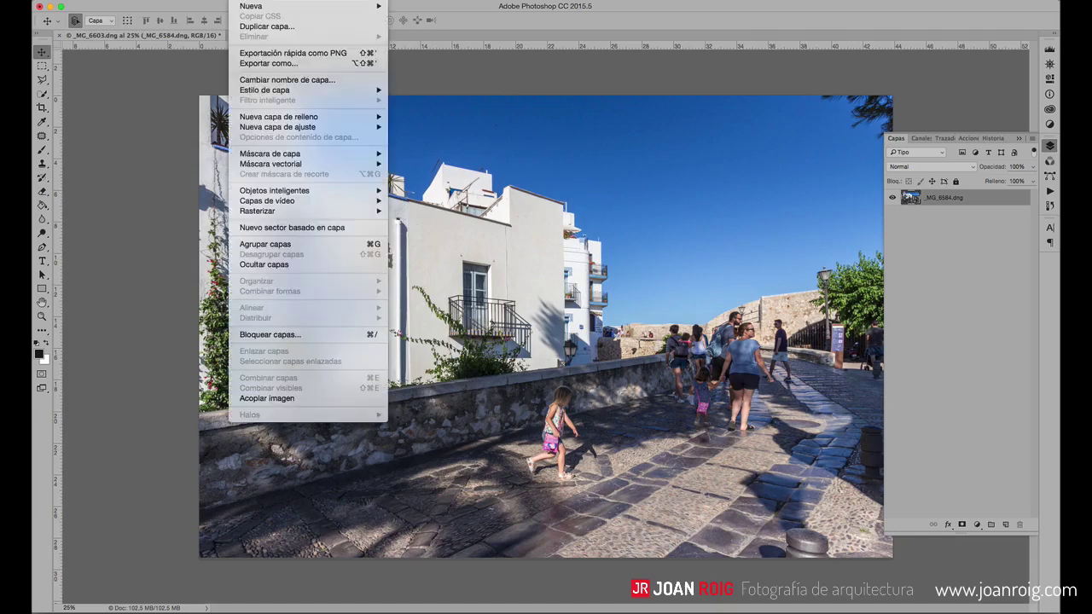
mouse_move(285, 191)
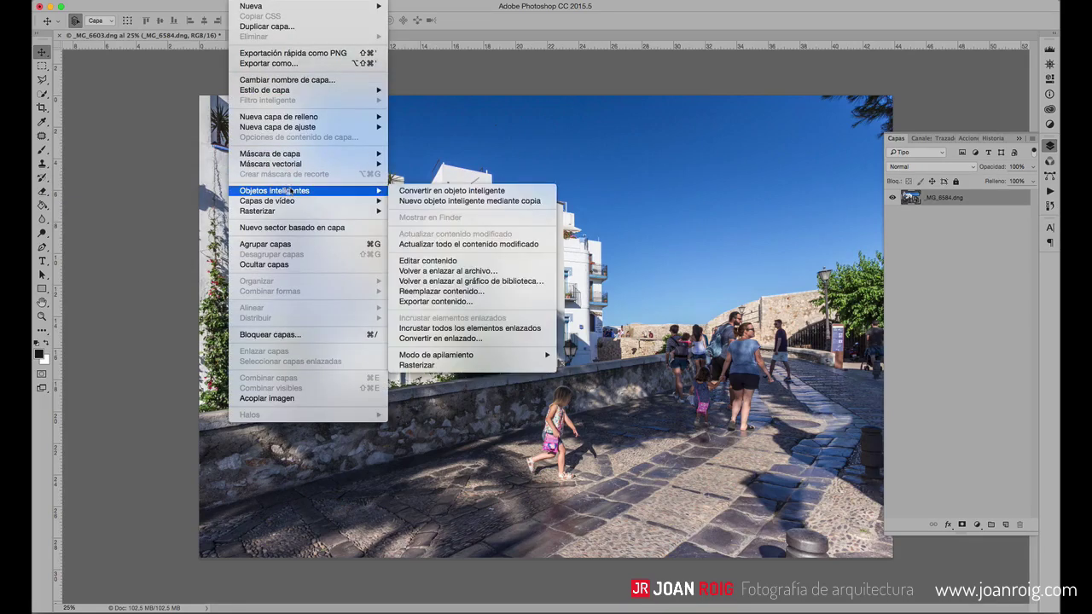
mouse_move(444, 356)
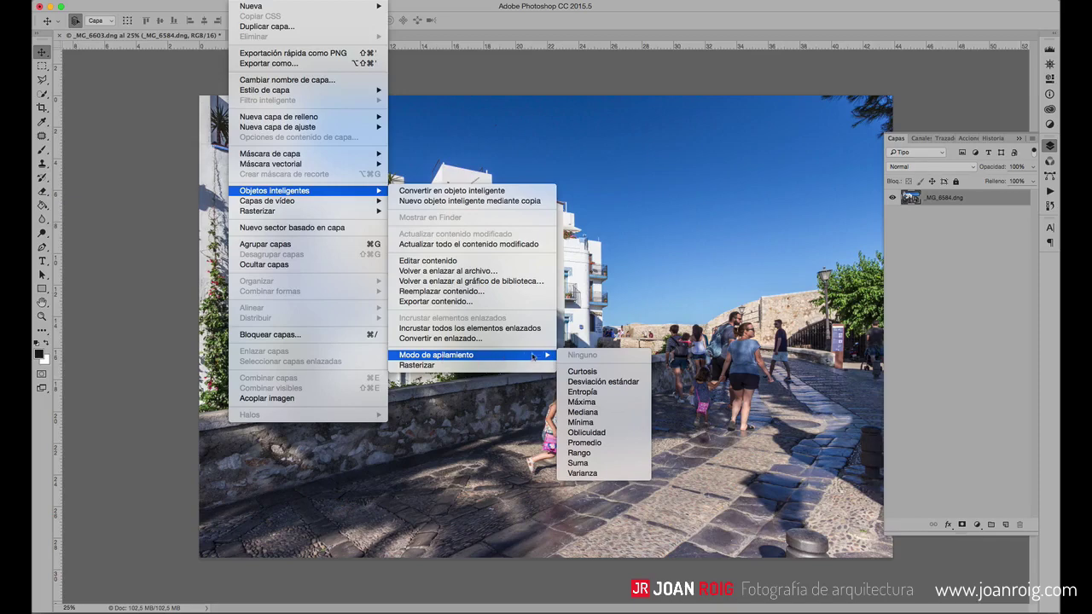
left_click(588, 413)
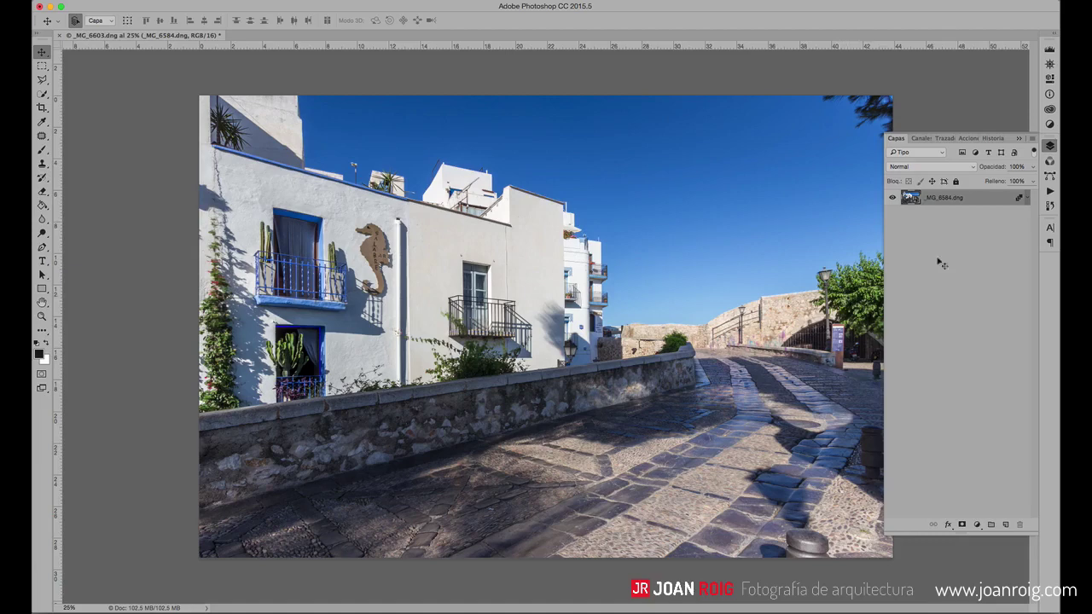
Compare the image before and after the Median stack using the history states, ending on the Median state.
left_click(1050, 206)
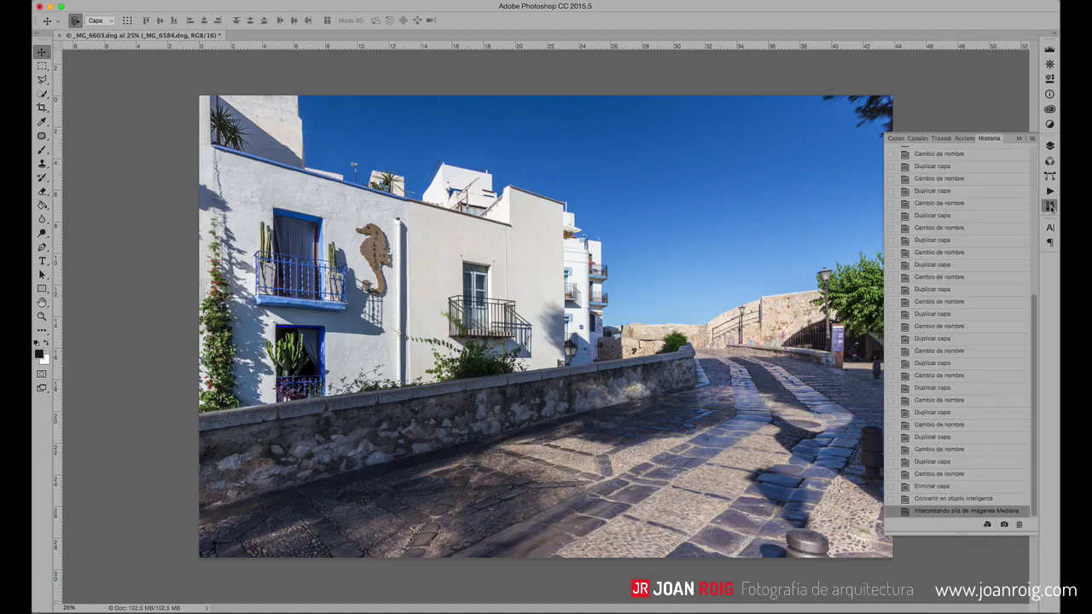
left_click(944, 499)
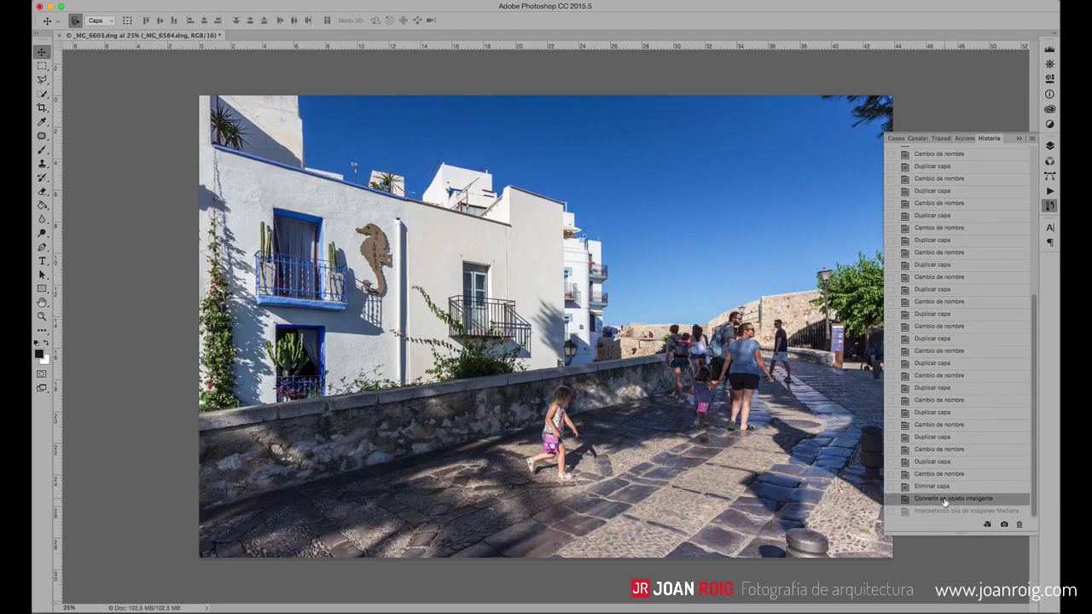
left_click(945, 511)
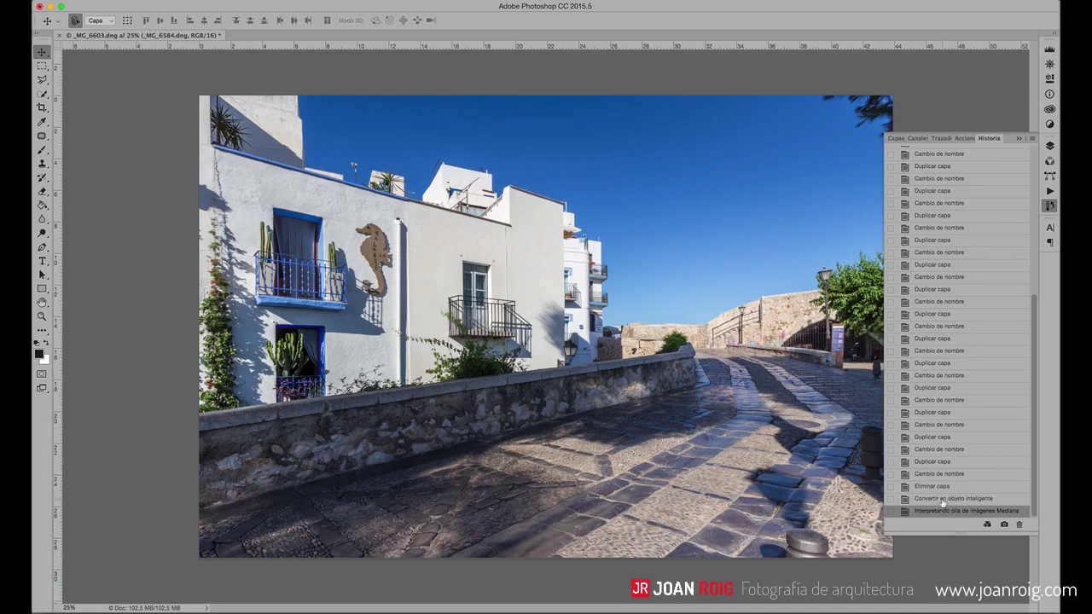
left_click(944, 500)
left_click(943, 512)
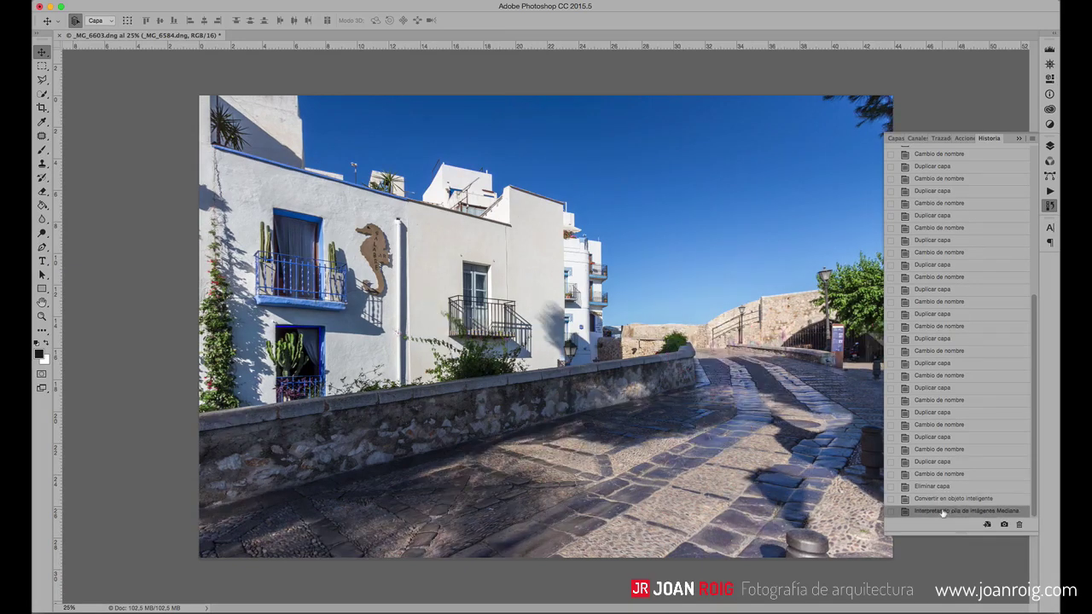